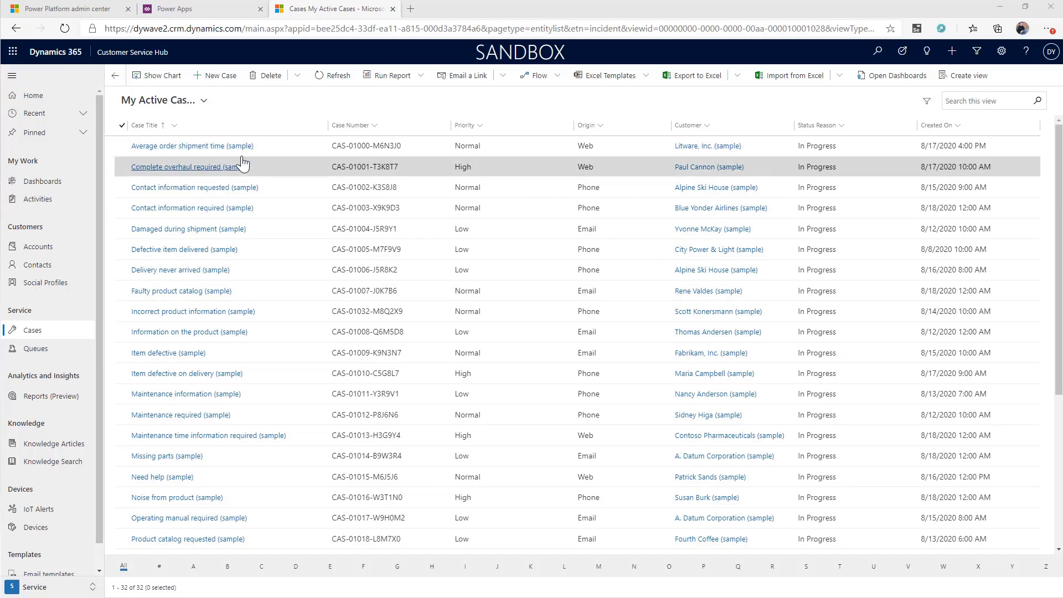
Open the Average order shipment time case, then its customer account Litware, Inc. (sample)
left_click(210, 147)
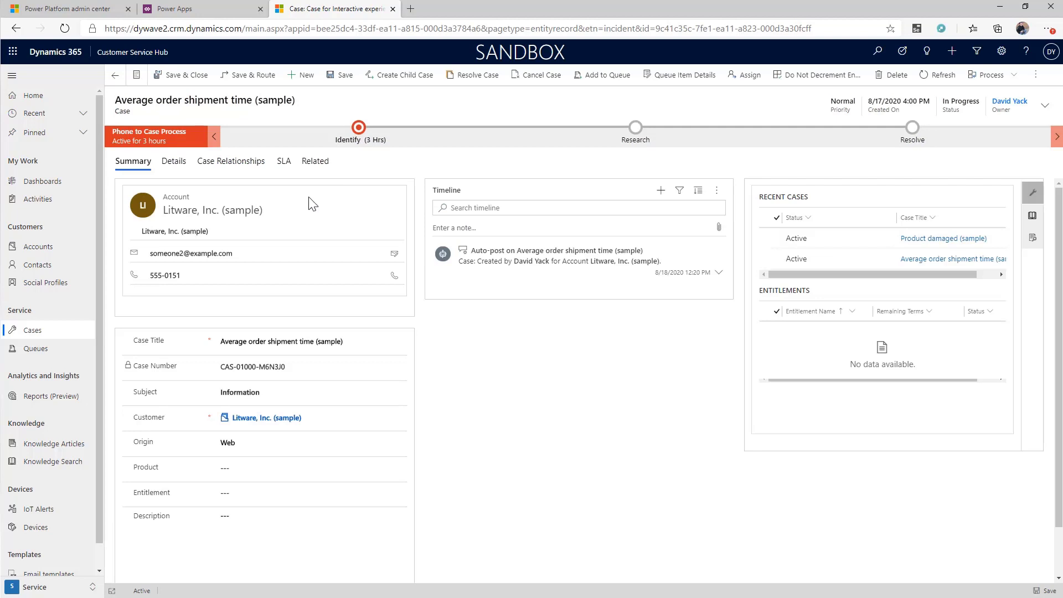
left_click(247, 426)
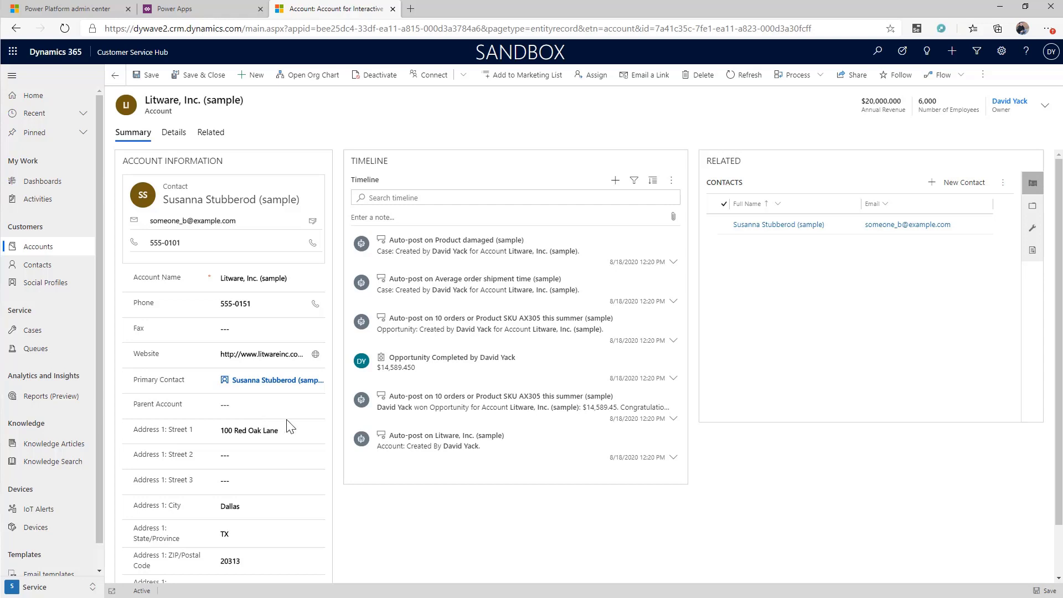
Switch to the Power Apps Apps list showing Customer Service workspace (Preview) and Customer Service Hub
left_click(221, 6)
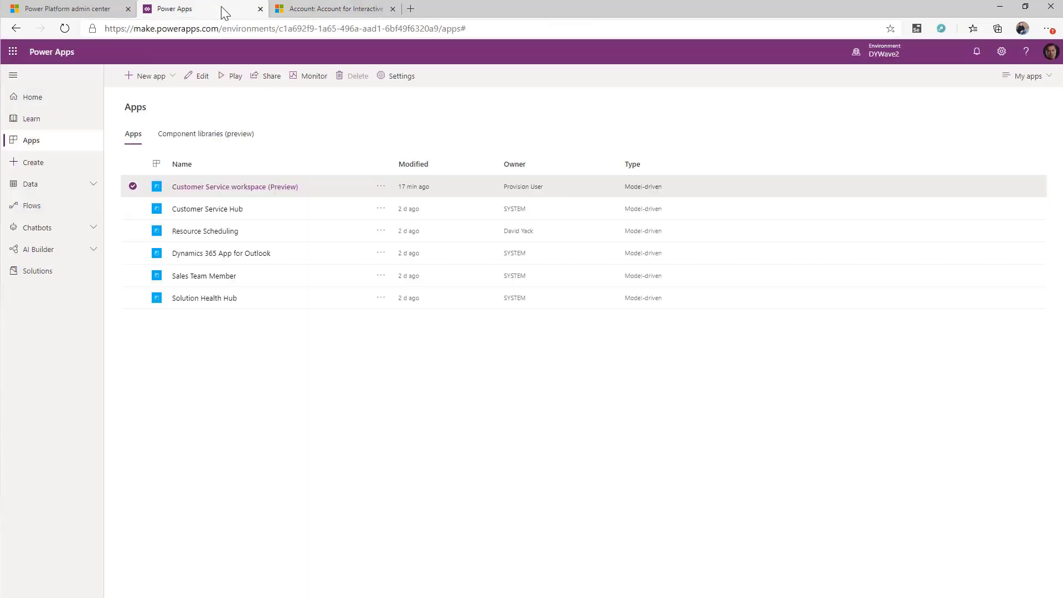
Launch Customer Service workspace (Preview) to reach the Customer Service Agent Dashboard
left_click(247, 189)
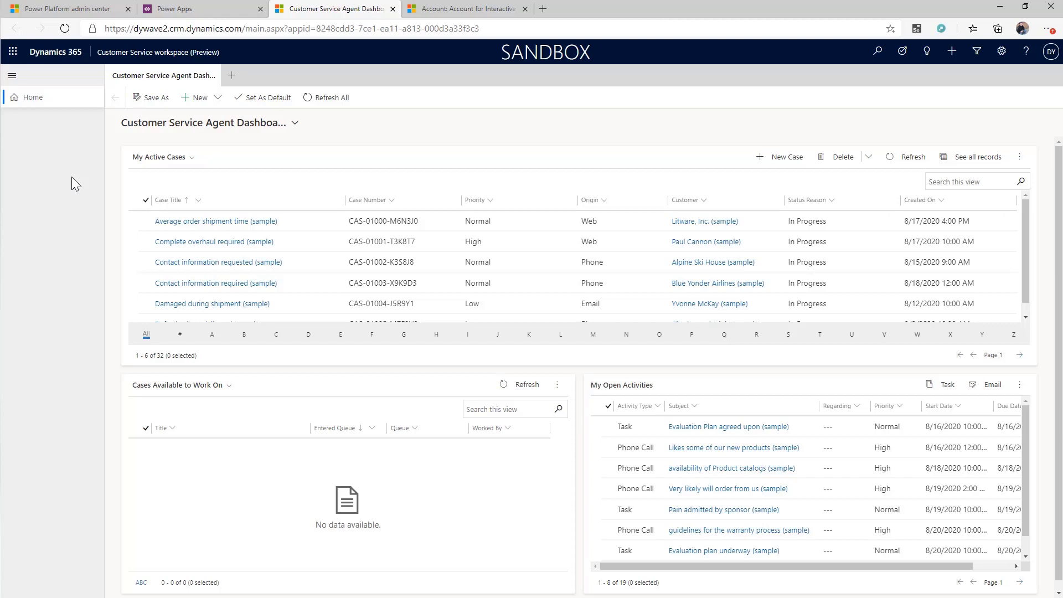
left_click(232, 242)
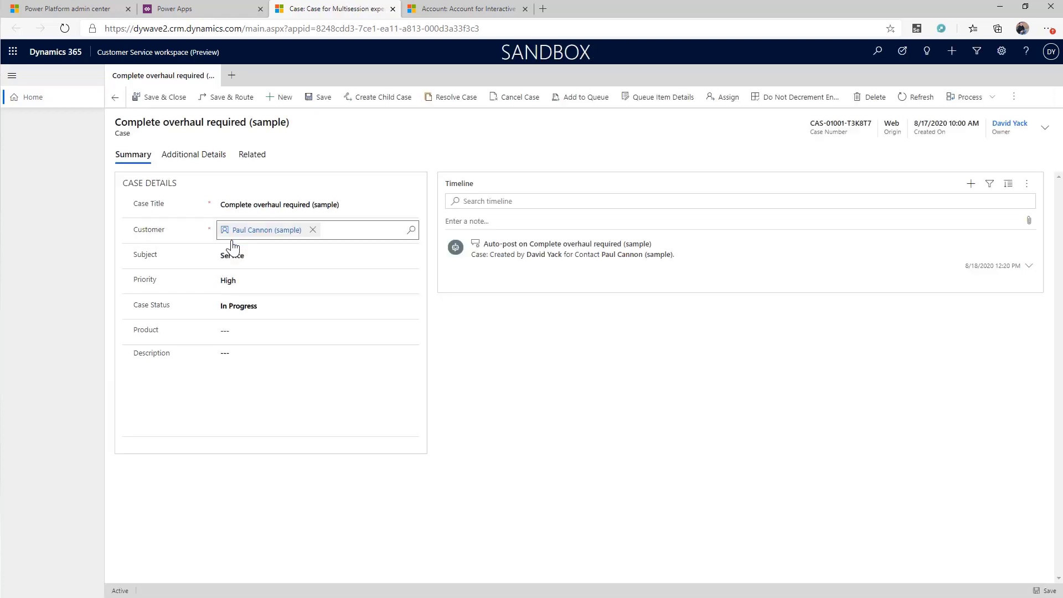
left_click(115, 98)
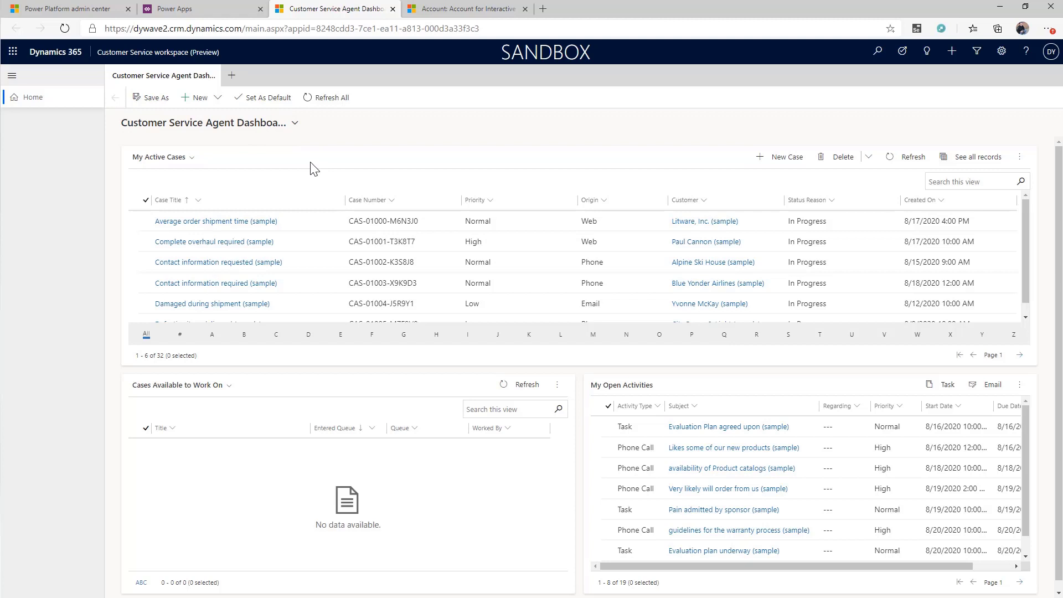
left_click(238, 221)
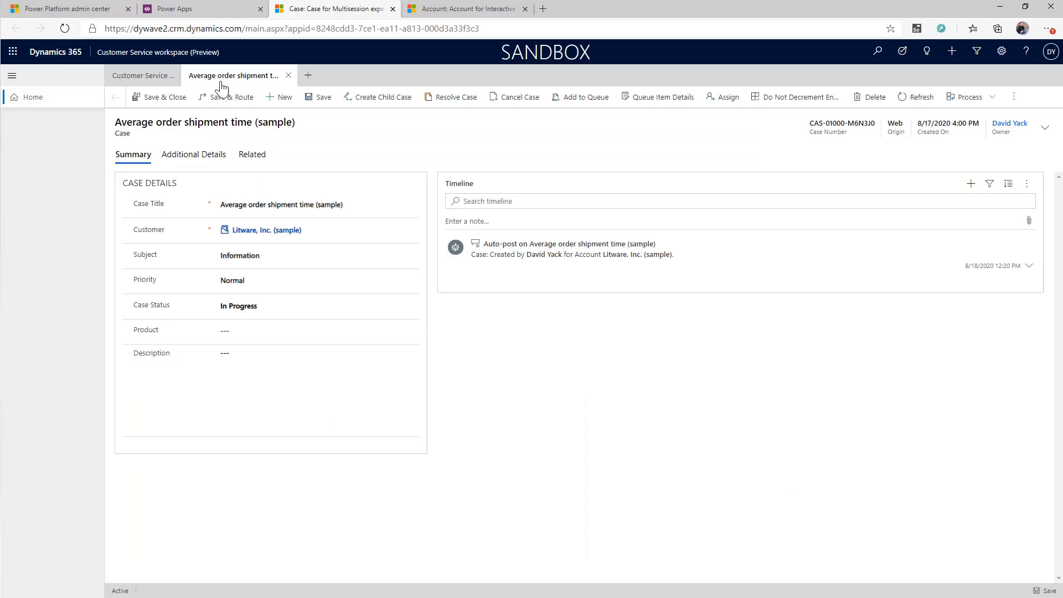
left_click(154, 77)
left_click(221, 242)
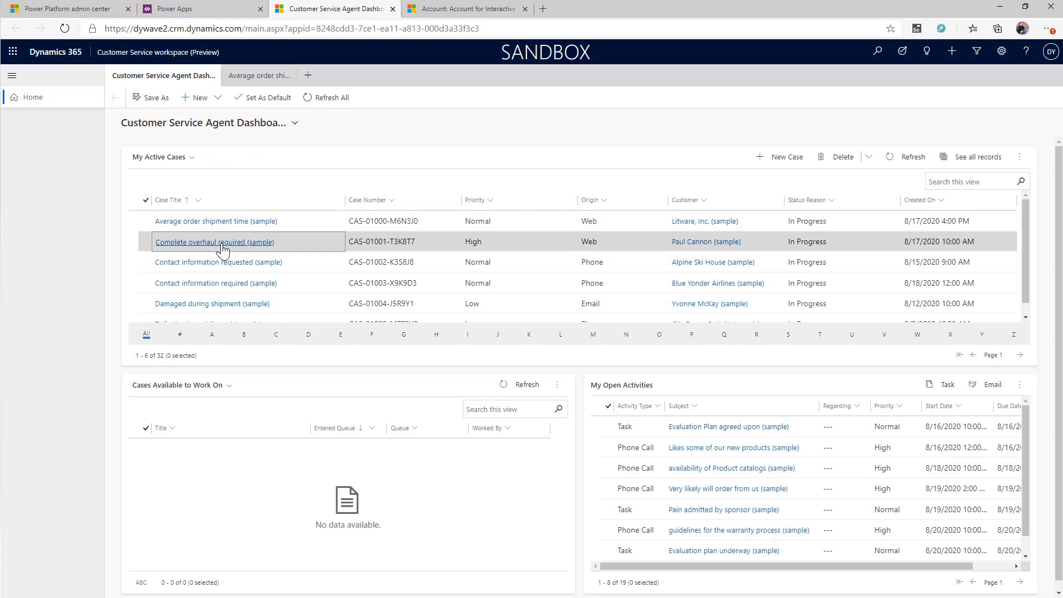
left_click(213, 82)
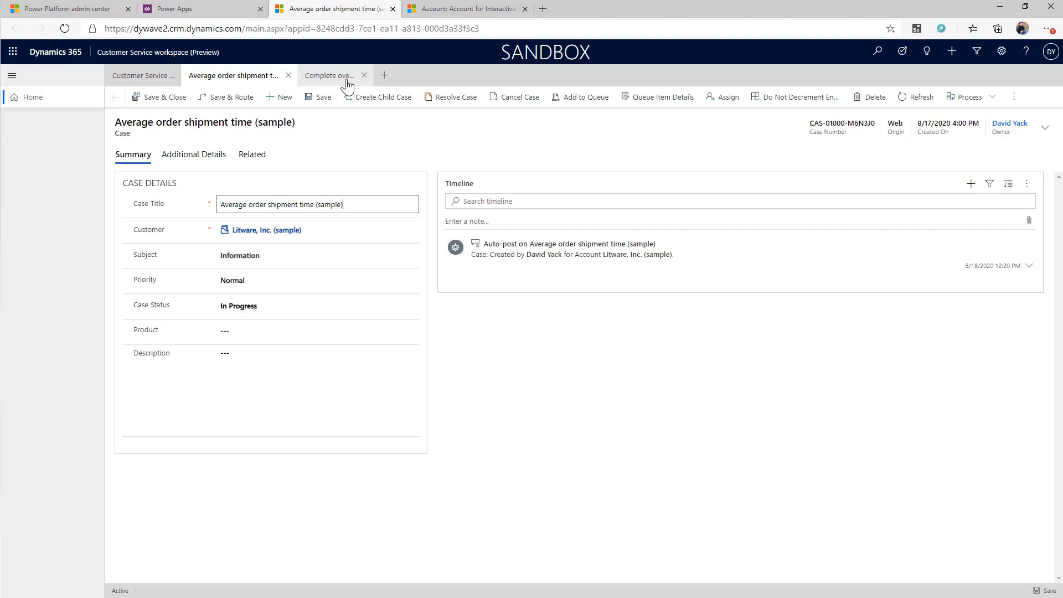
left_click(287, 76)
left_click(287, 76)
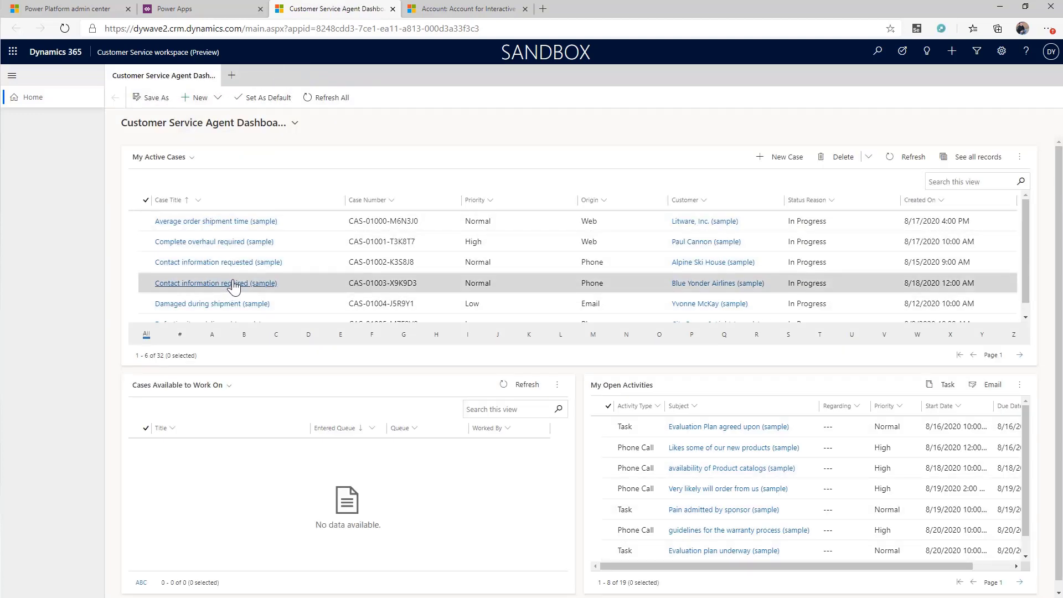
Open the Average order shipment time, Complete overhaul required and Contact information requested cases as sessions, switching between them
left_click(235, 222)
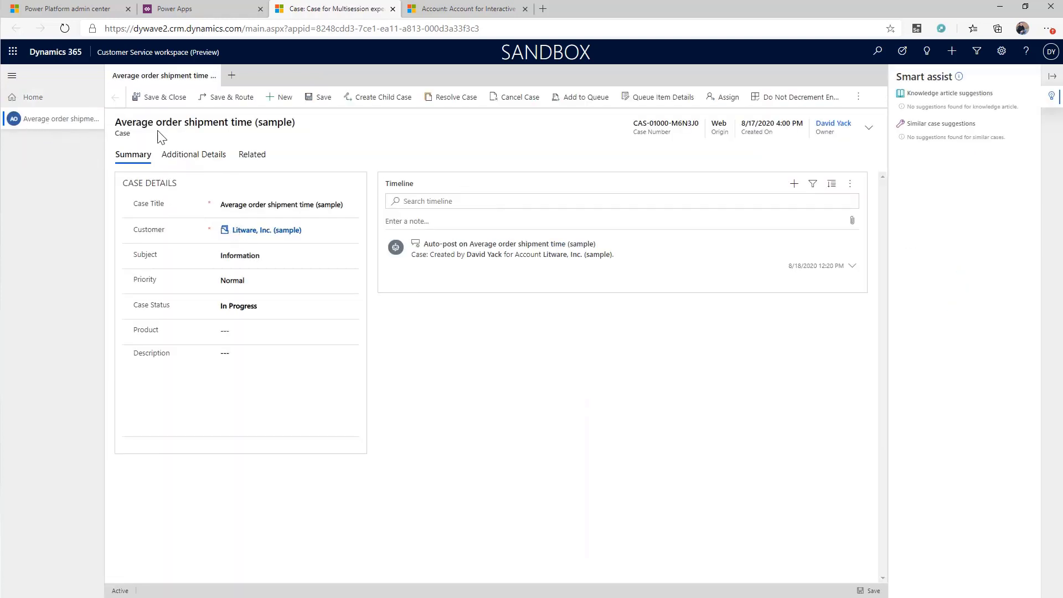
left_click(45, 100)
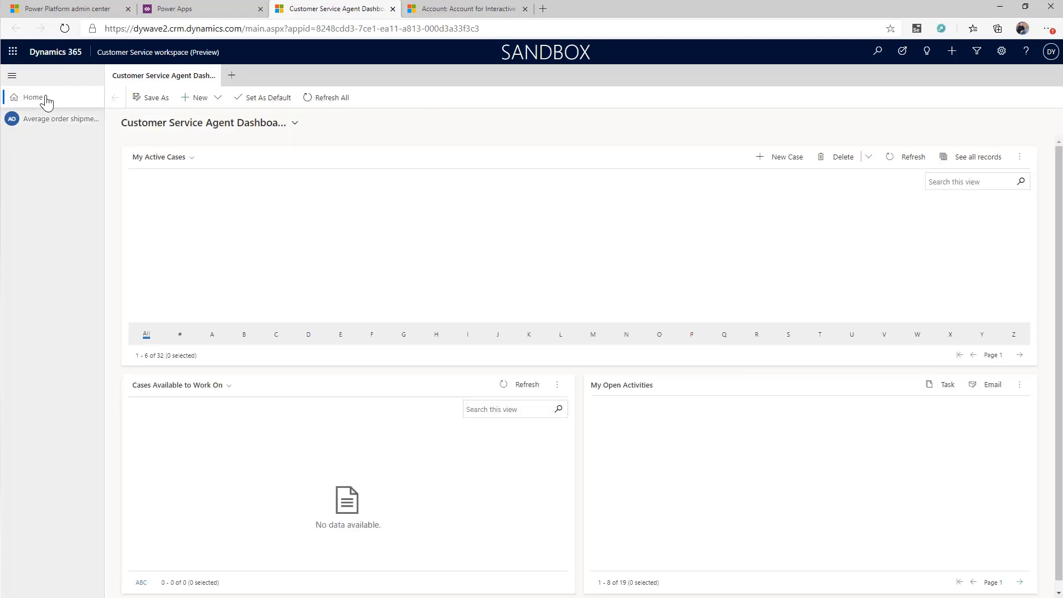
left_click(202, 242)
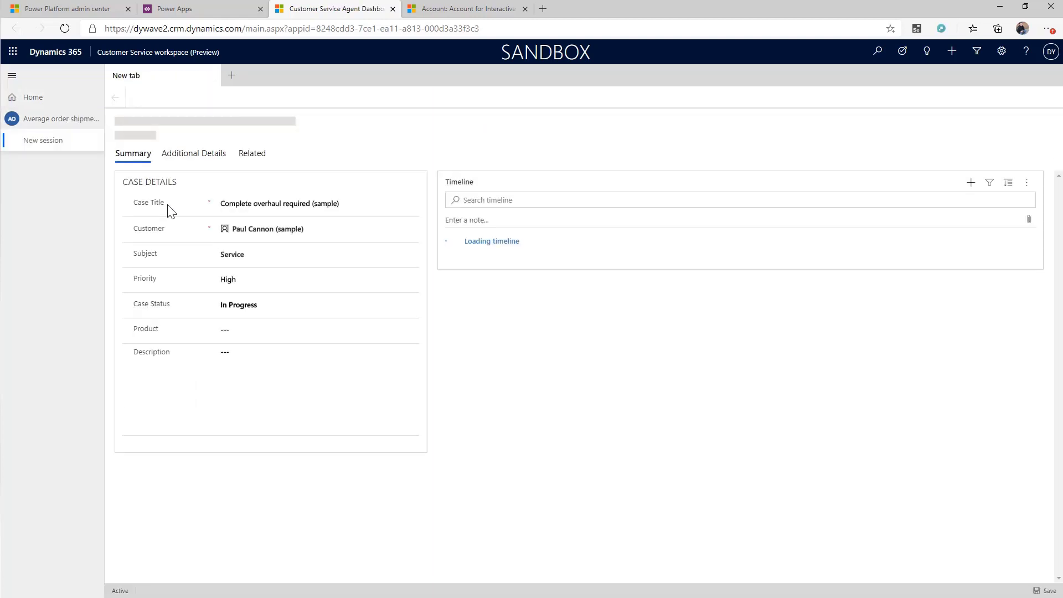
left_click(43, 100)
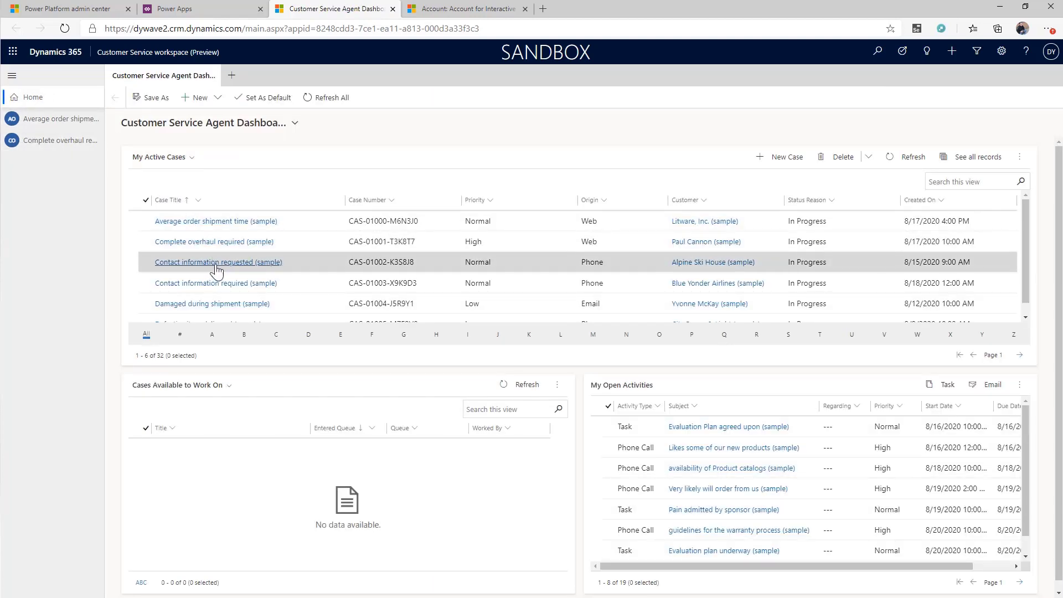
left_click(216, 268)
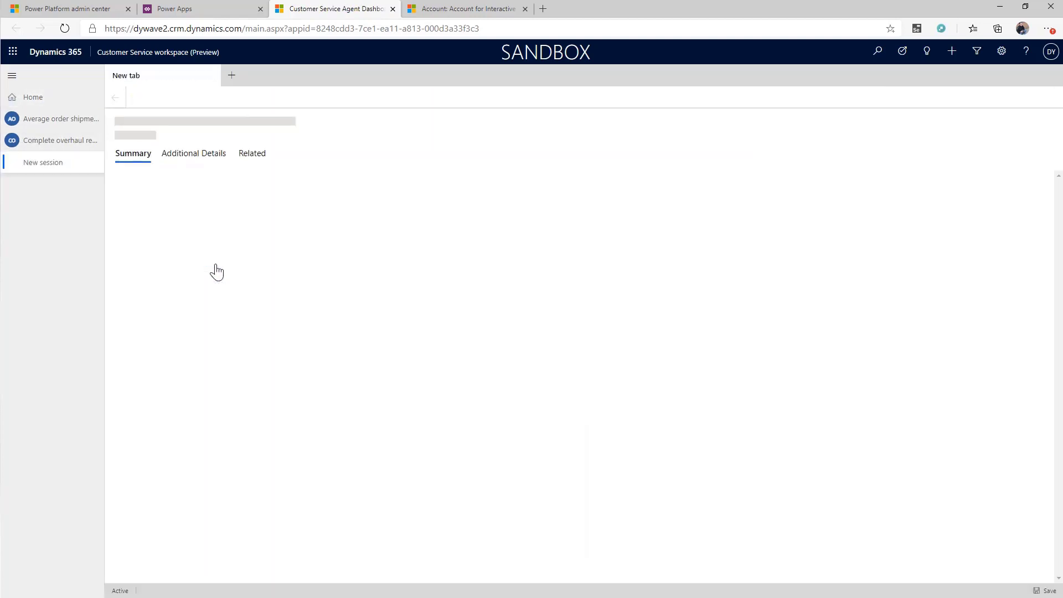
left_click(55, 148)
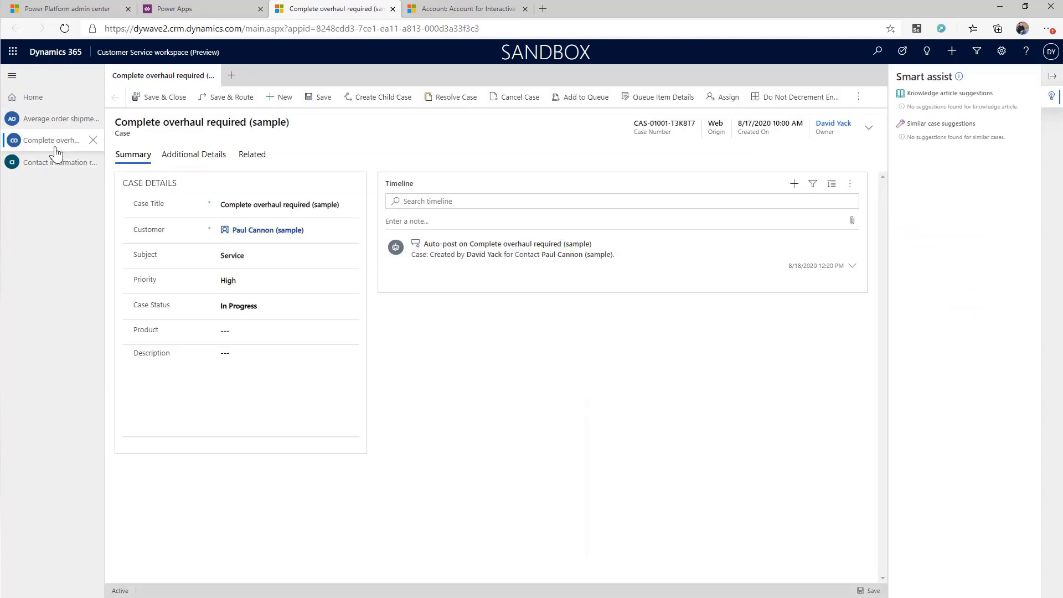
left_click(57, 167)
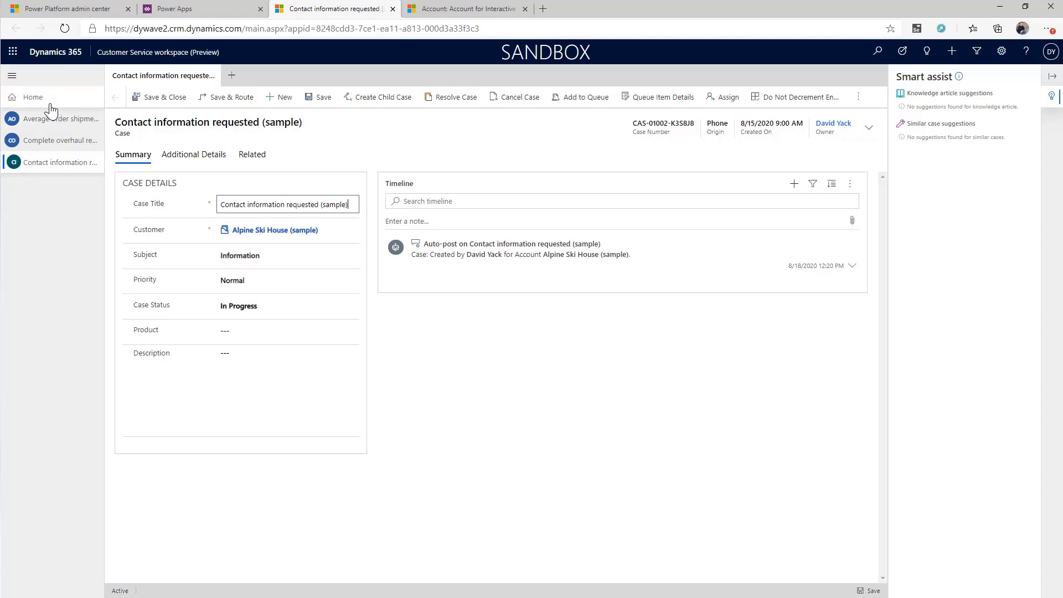
In the Average order shipment time session, open Litware, Inc. and My Active Contacts as extra tabs
left_click(50, 104)
left_click(50, 118)
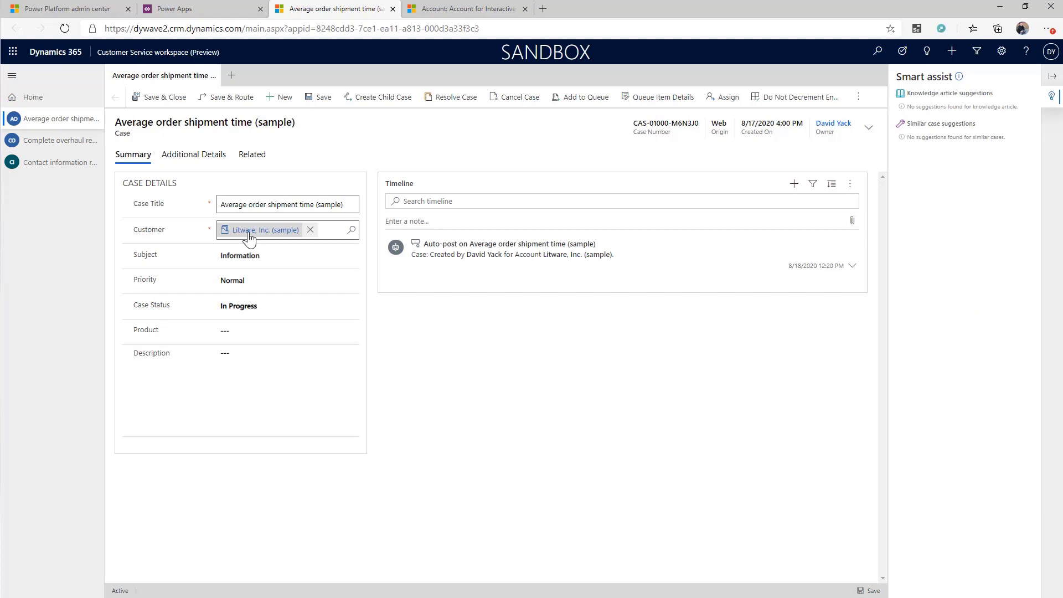
left_click(249, 231)
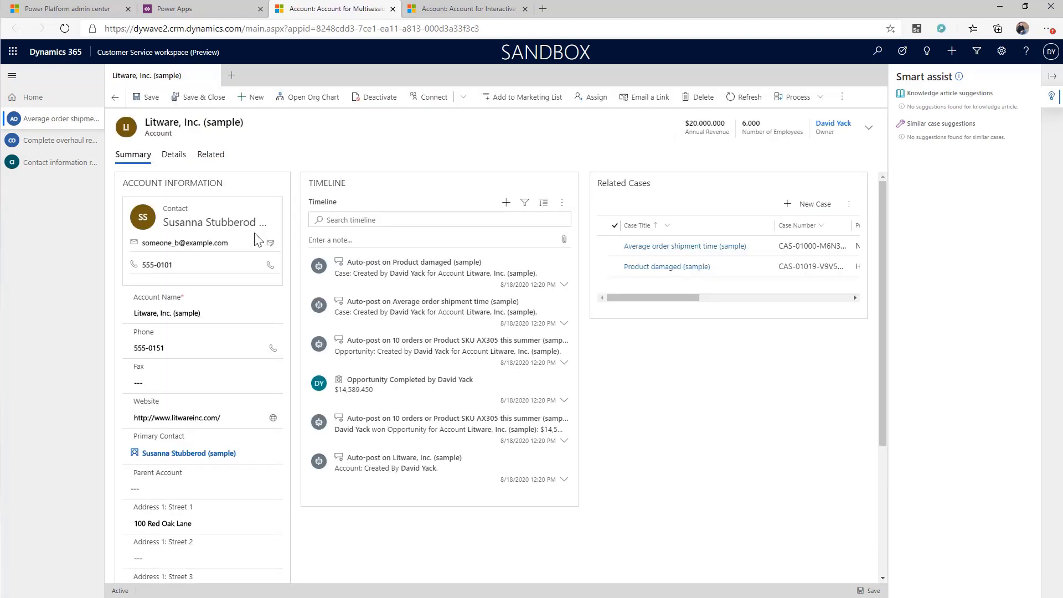
left_click(118, 99)
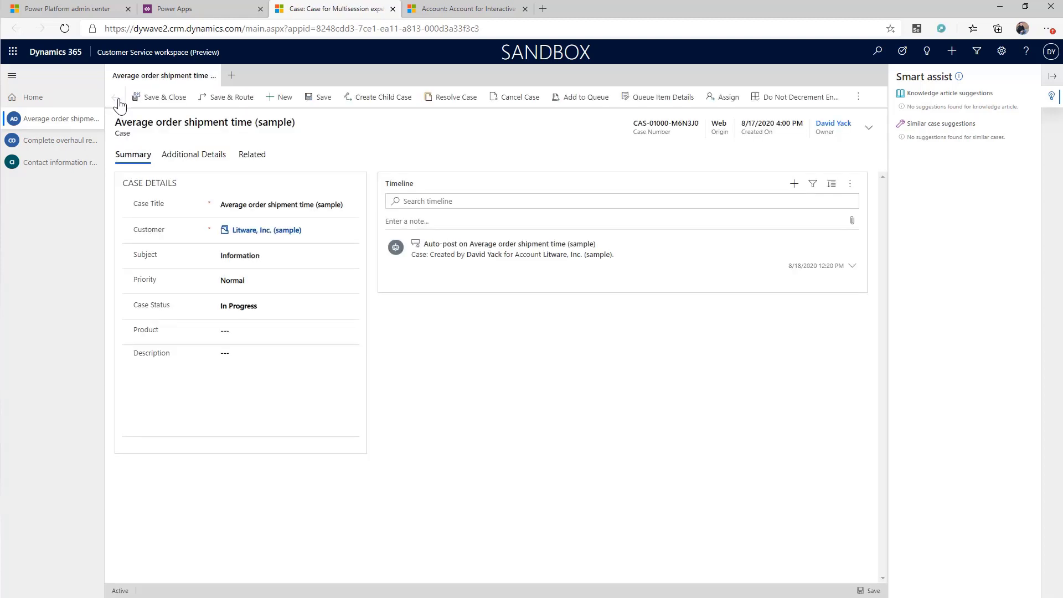
left_click(249, 230)
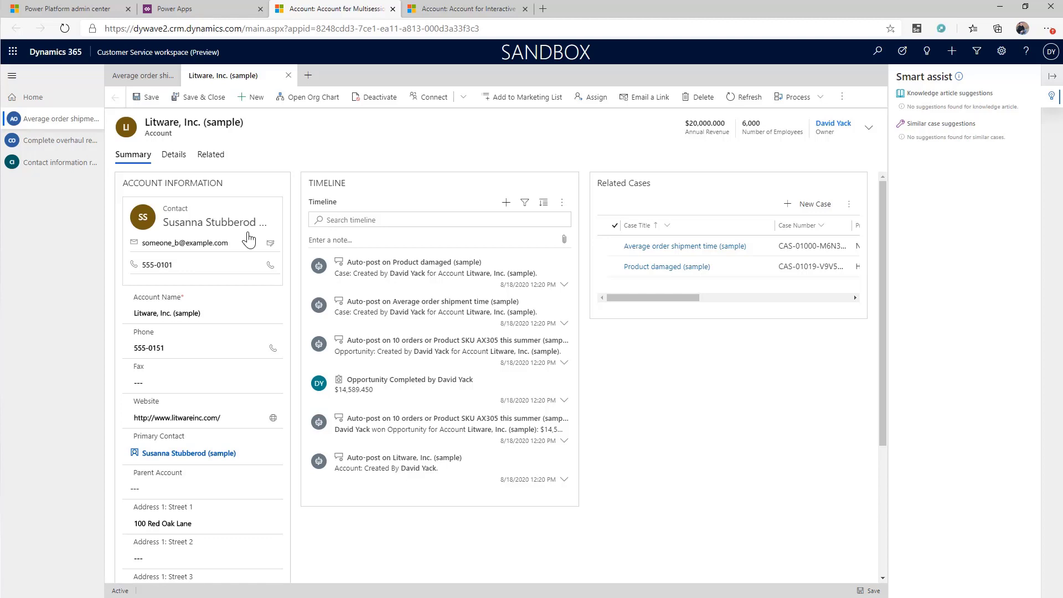
left_click(307, 76)
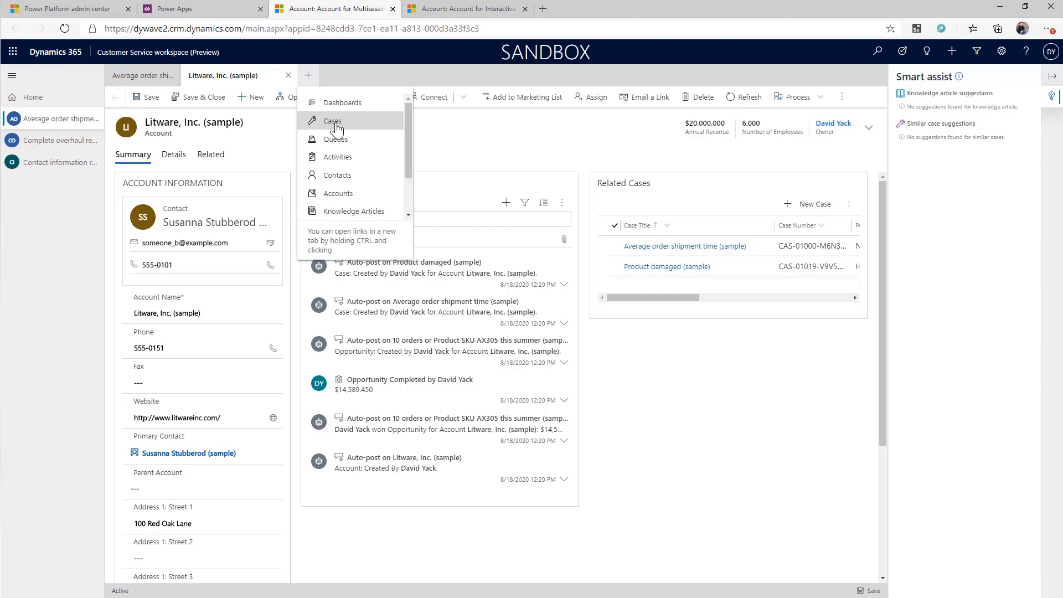
left_click(347, 179)
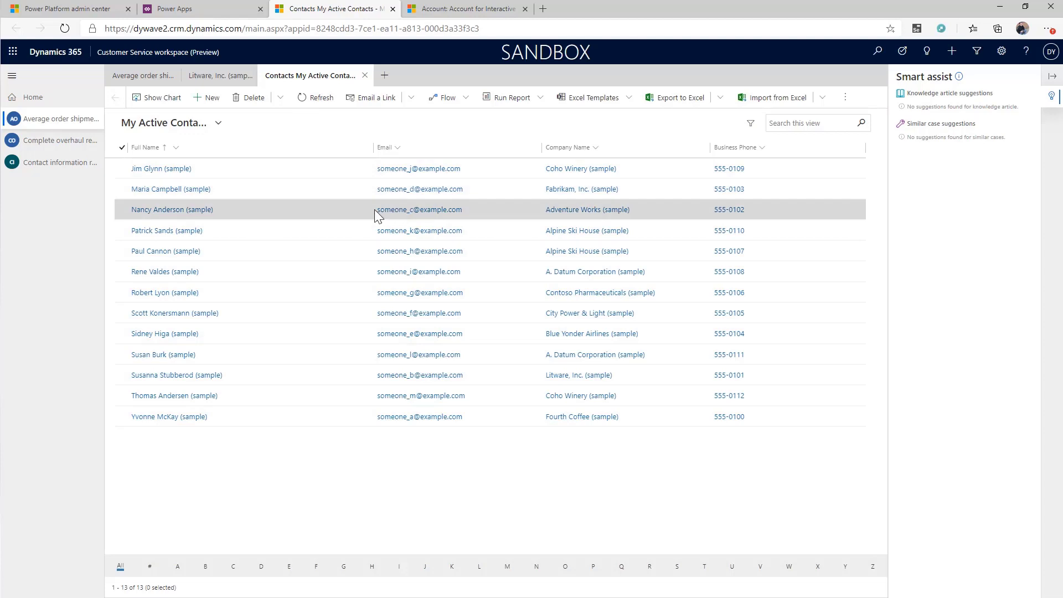
Switch to the Complete overhaul required session, then collapse and reopen the Smart assist pane
left_click(57, 145)
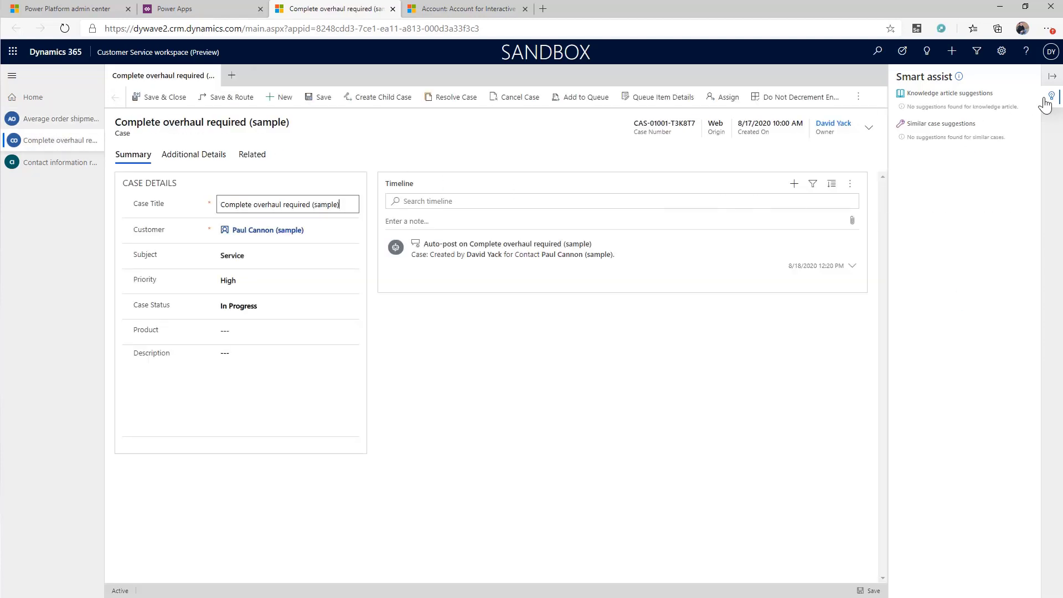
left_click(1052, 78)
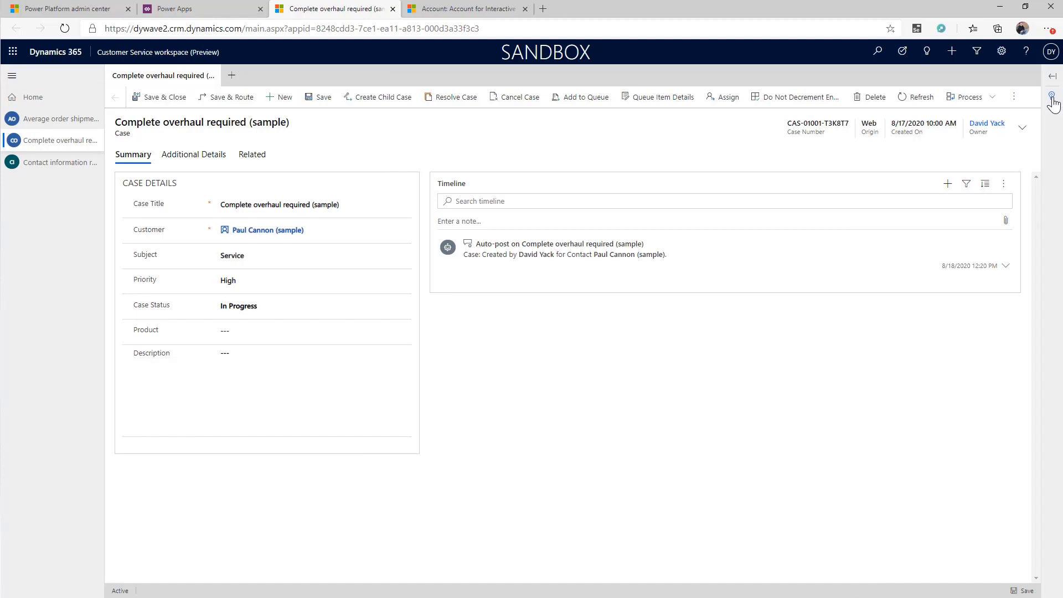
left_click(1051, 100)
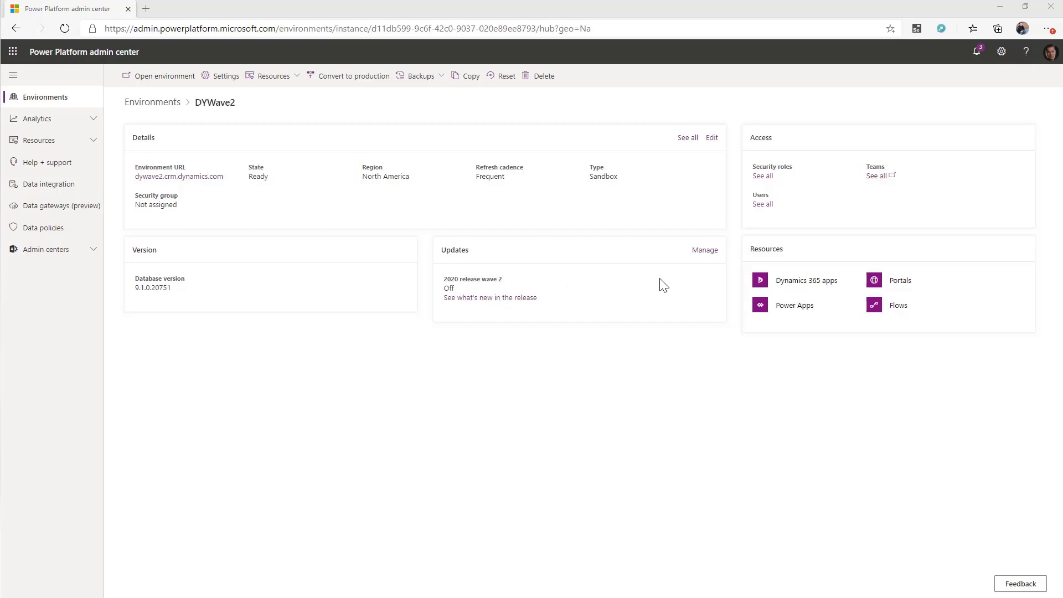
Open the Manage options for 2020 release wave 2 updates on DYWave2
left_click(705, 252)
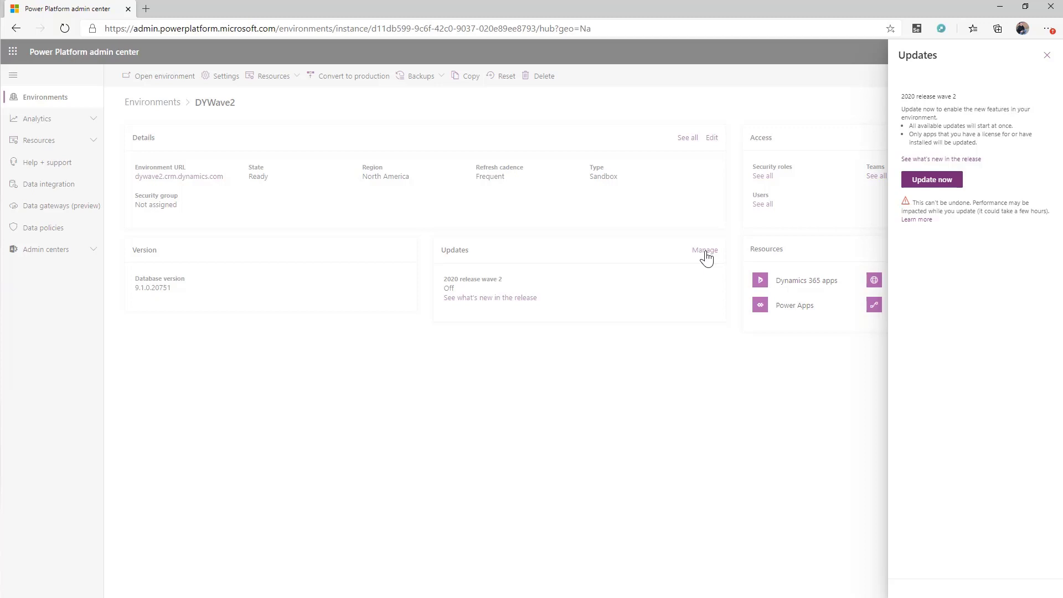
Update DYWave2 now and confirm turning on the 2020 release wave 2 update
left_click(931, 180)
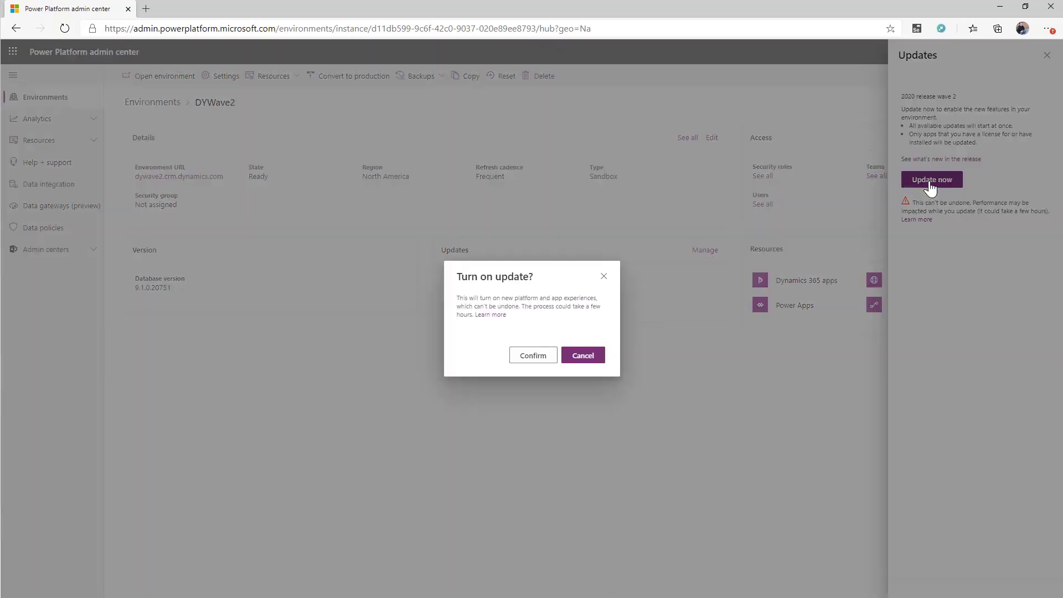
left_click(529, 357)
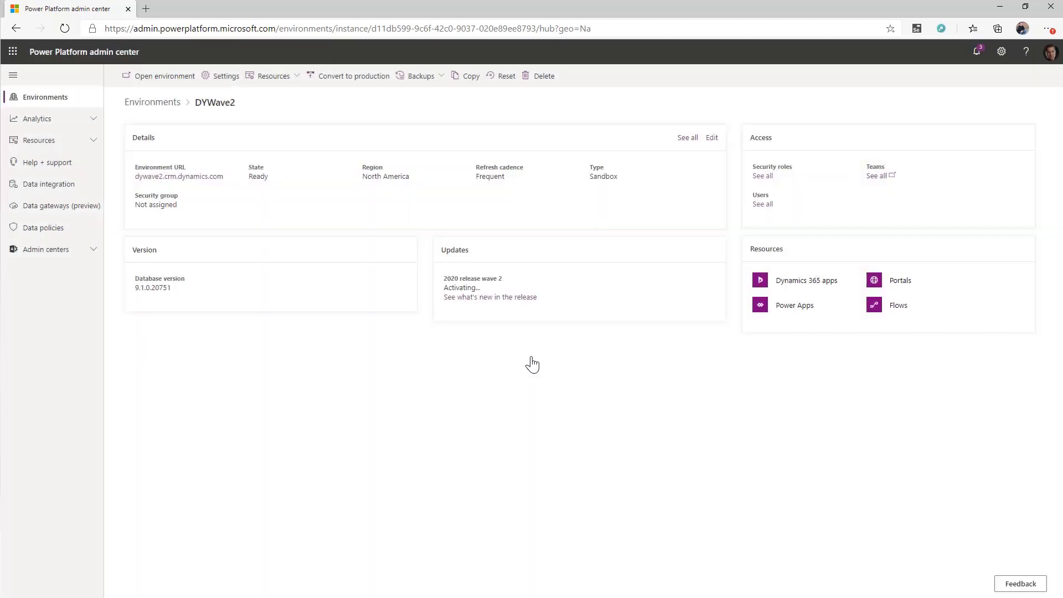